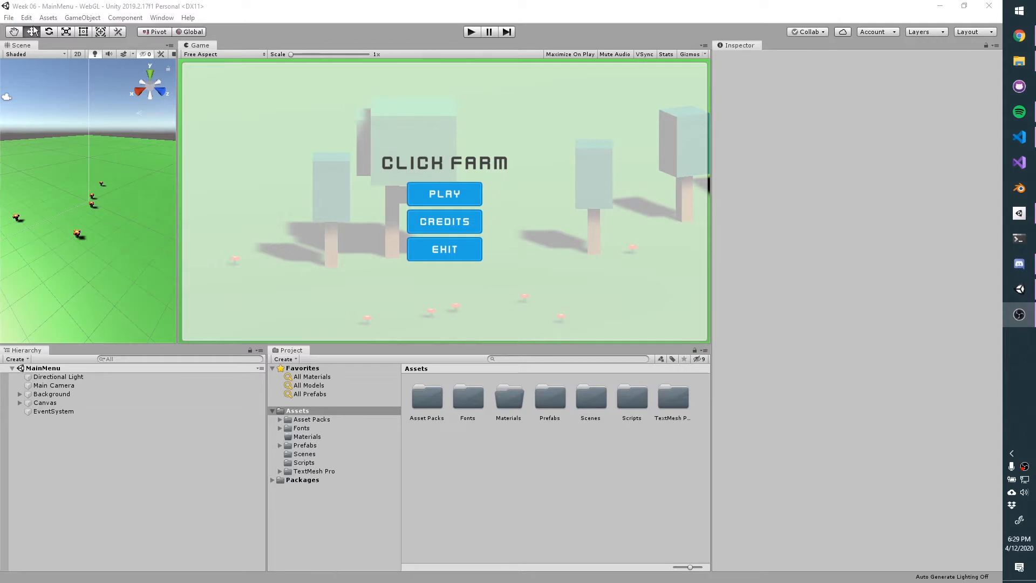
Open the build settings and compare the PC, Mac & Linux Standalone options with WebGL, leaving WebGL selected
left_click(15, 19)
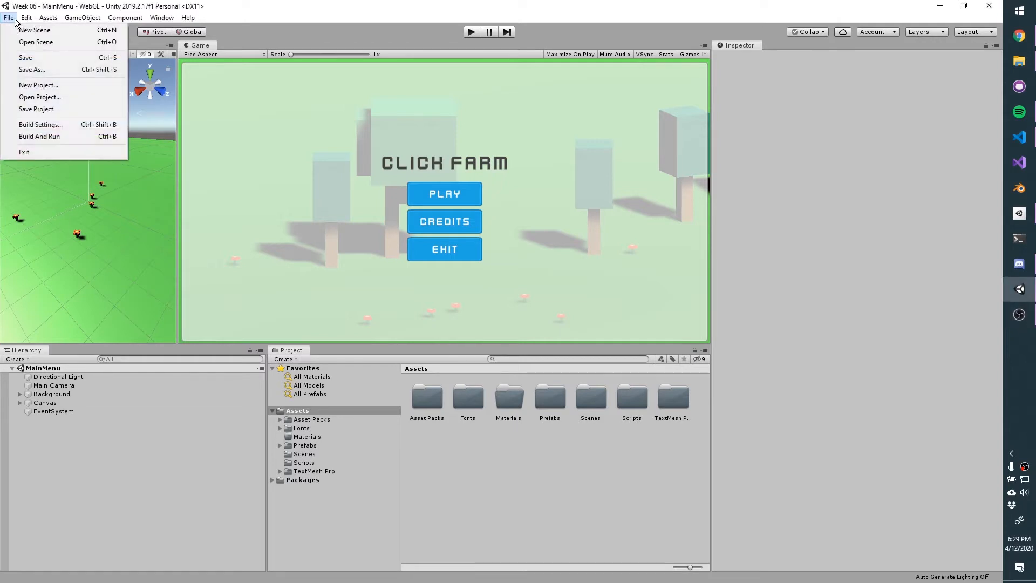
left_click(34, 124)
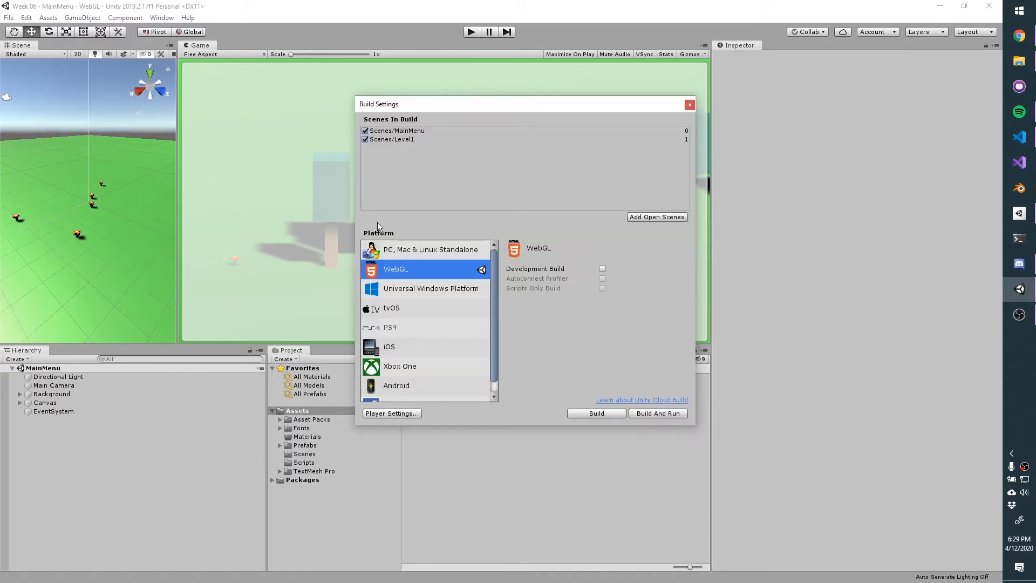
left_click(449, 257)
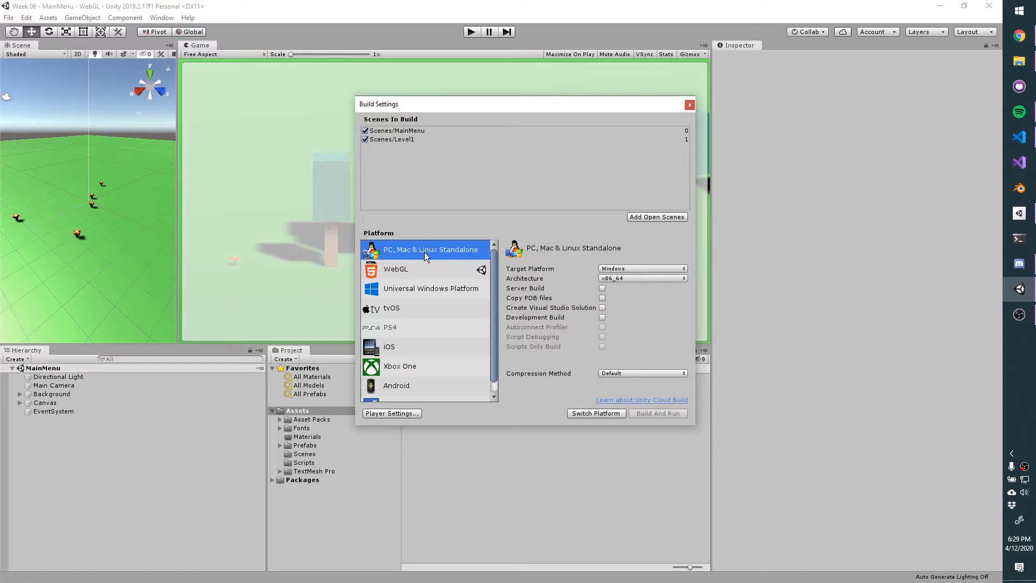
left_click(431, 276)
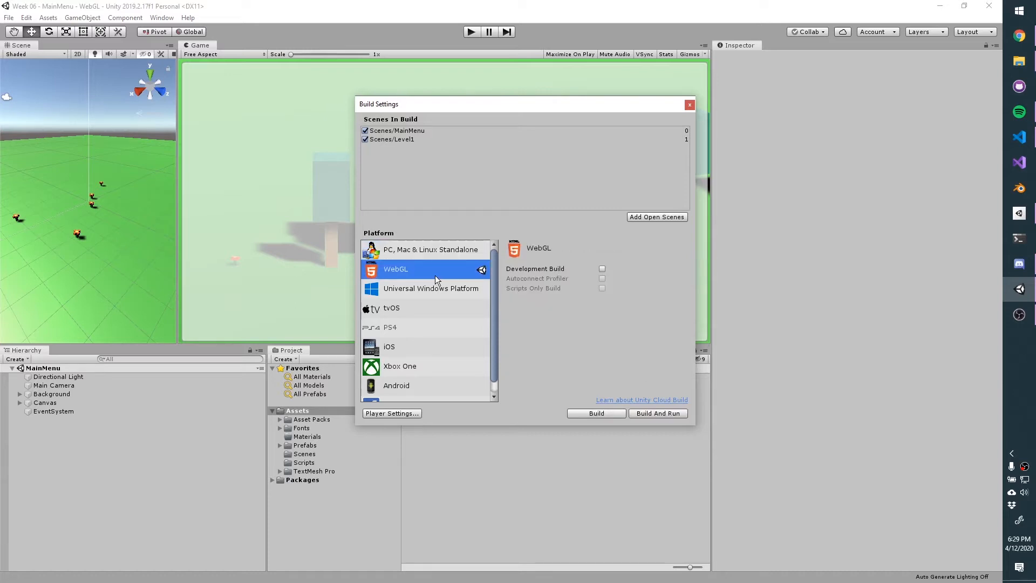
left_click(430, 250)
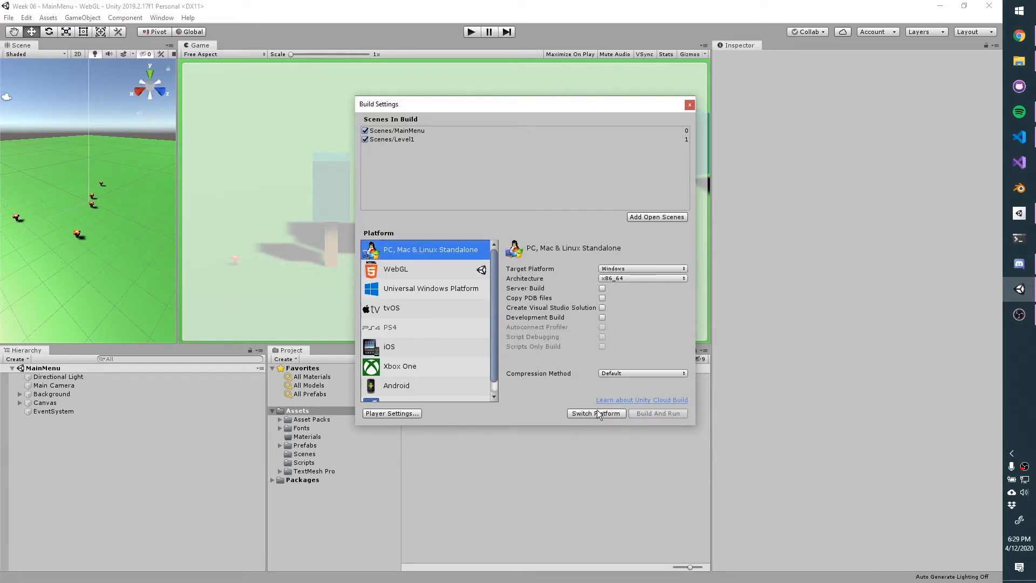
left_click(426, 268)
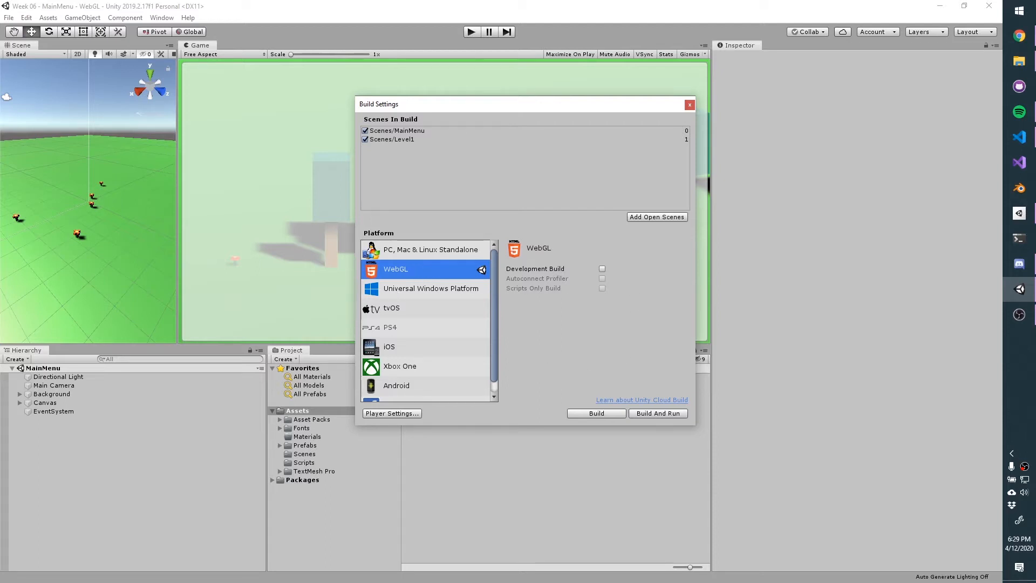
Check in Unity Hub whether the 2019.2.17f1 install includes the WebGL Build Support module
left_click_drag(1035, 75, 510, 97)
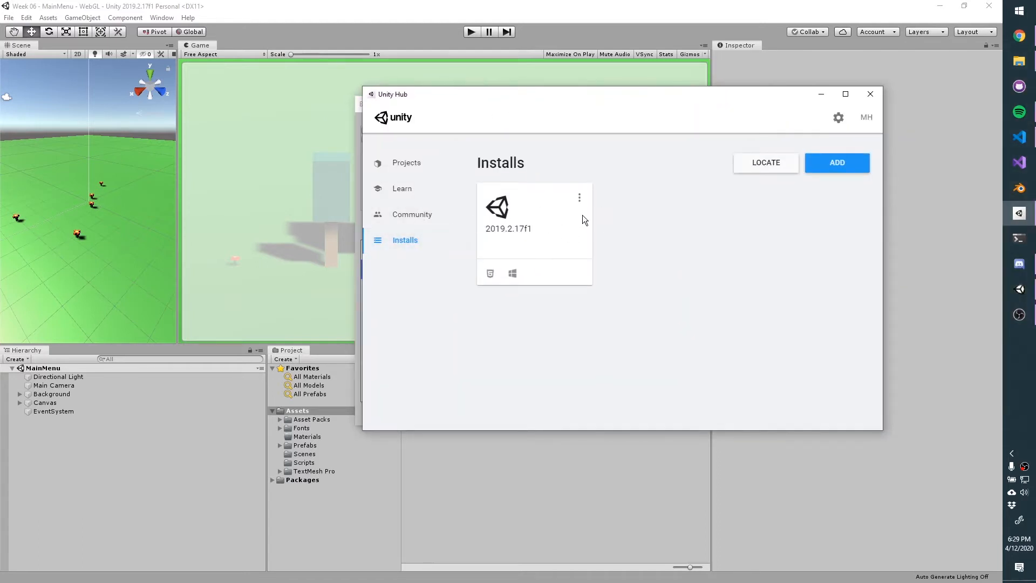
left_click(581, 199)
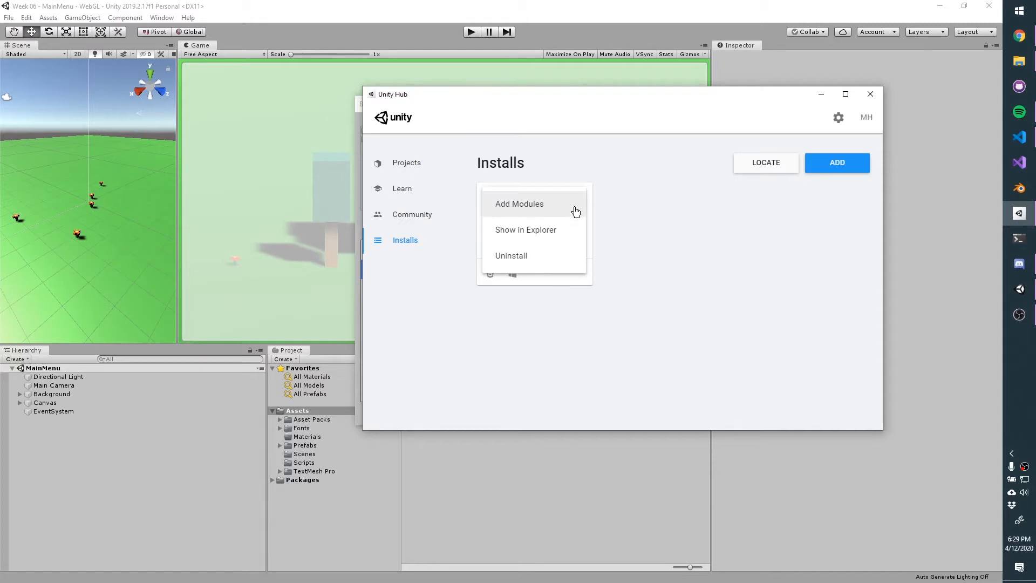
left_click(560, 215)
scroll(591, 312, "down", 3)
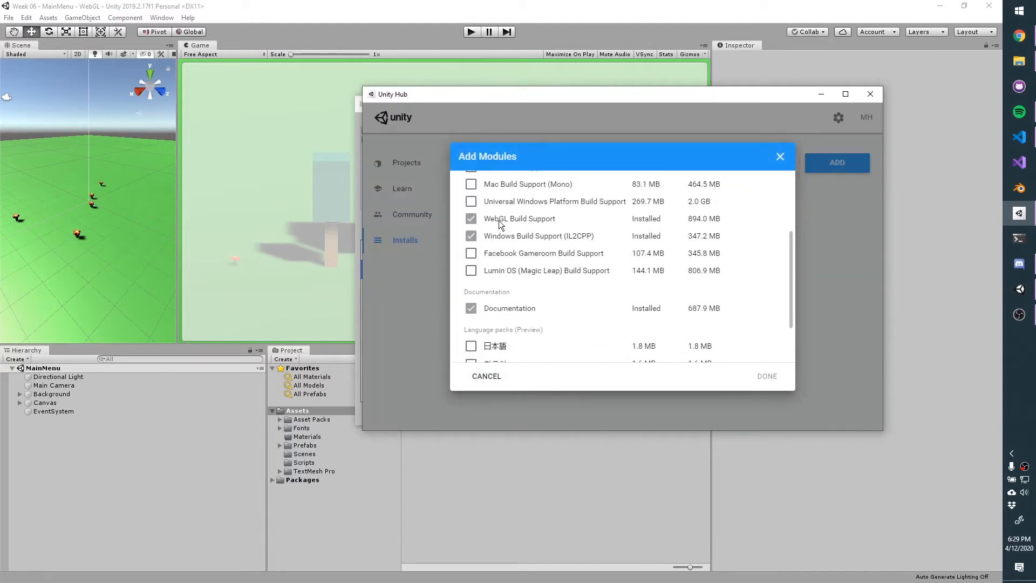
left_click(780, 156)
left_click(870, 93)
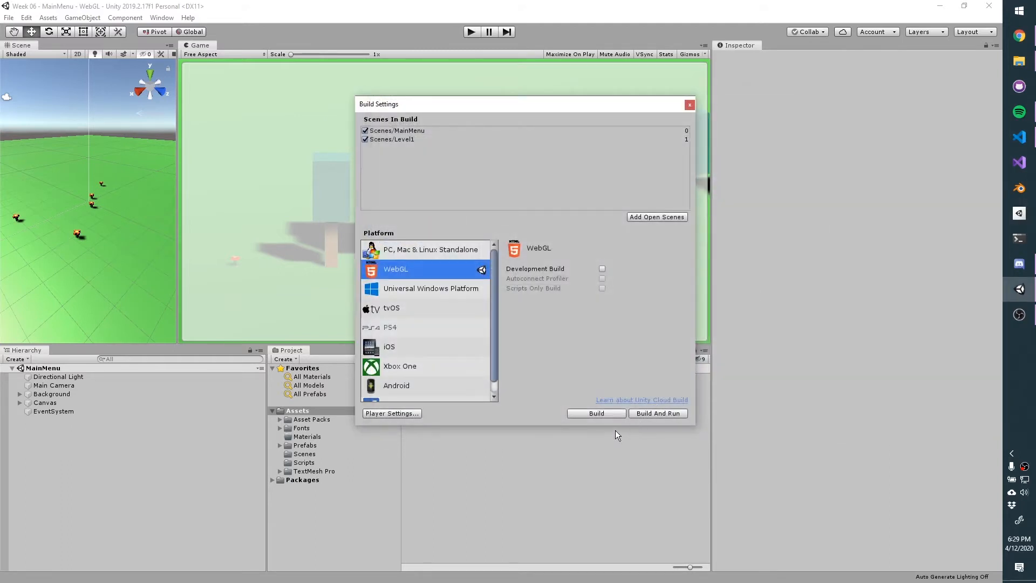
Start a WebGL build and run, and delete the existing Builds folder from the Week 06 project folder
left_click(658, 413)
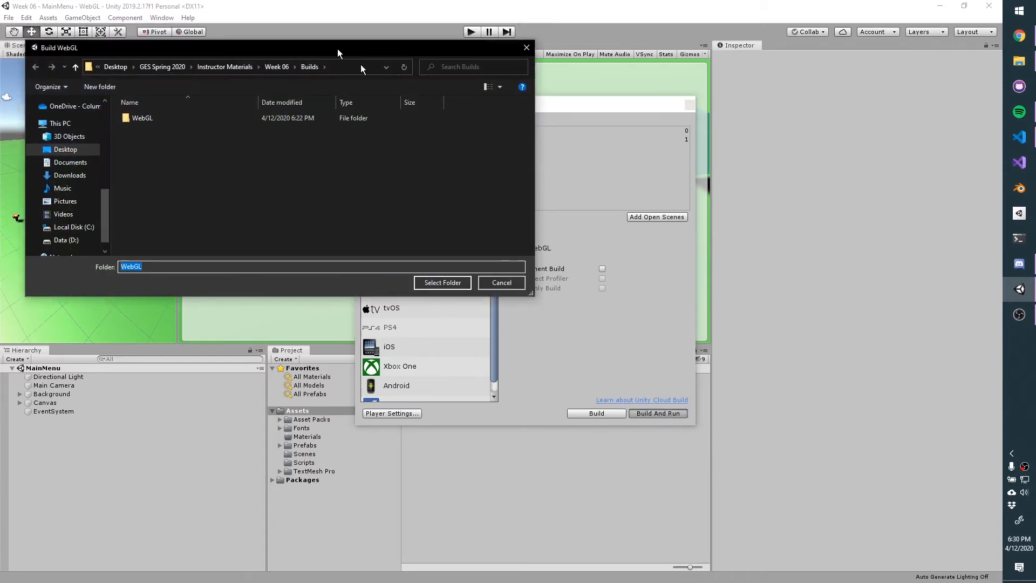
left_click_drag(338, 48, 613, 241)
left_click(553, 259)
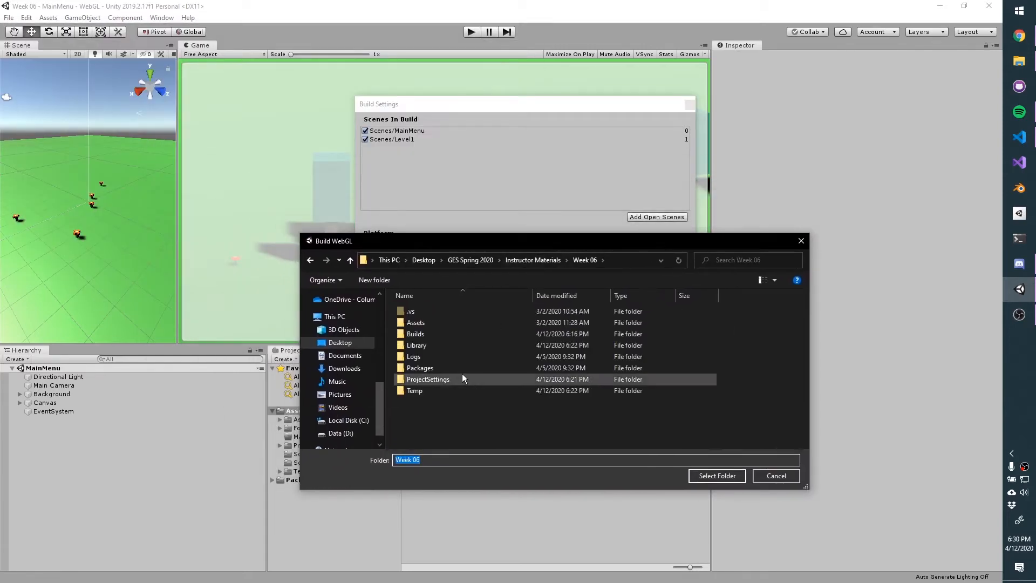
left_click(440, 334)
key("Delete")
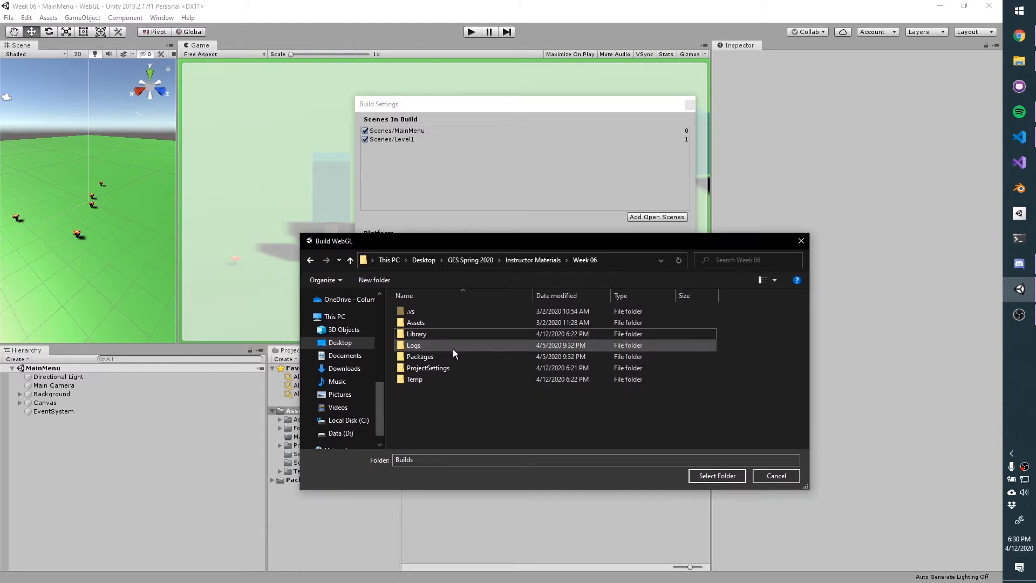
Create a new folder named Builds in the Week 06 project folder
left_click(415, 324)
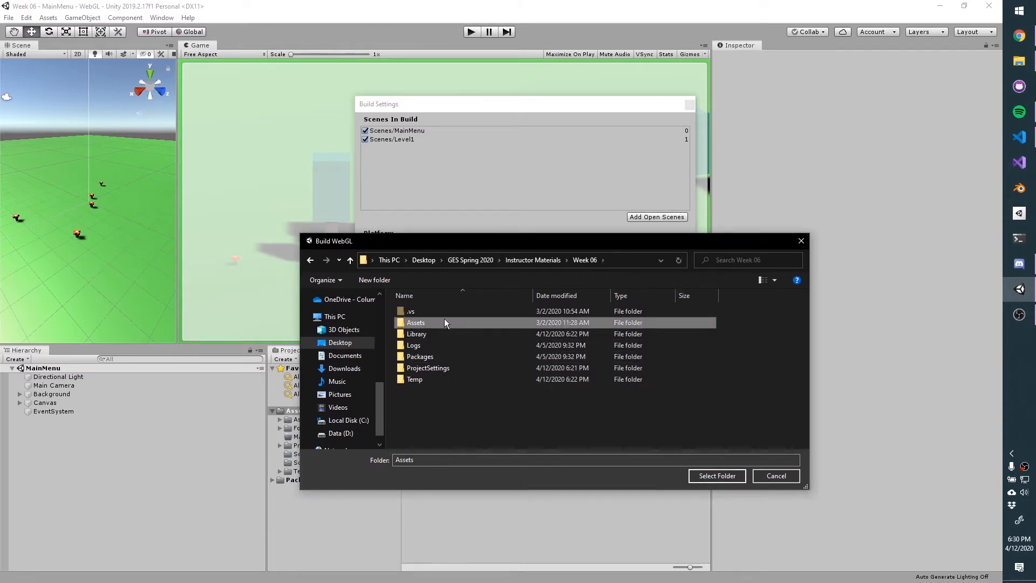
left_click(433, 408)
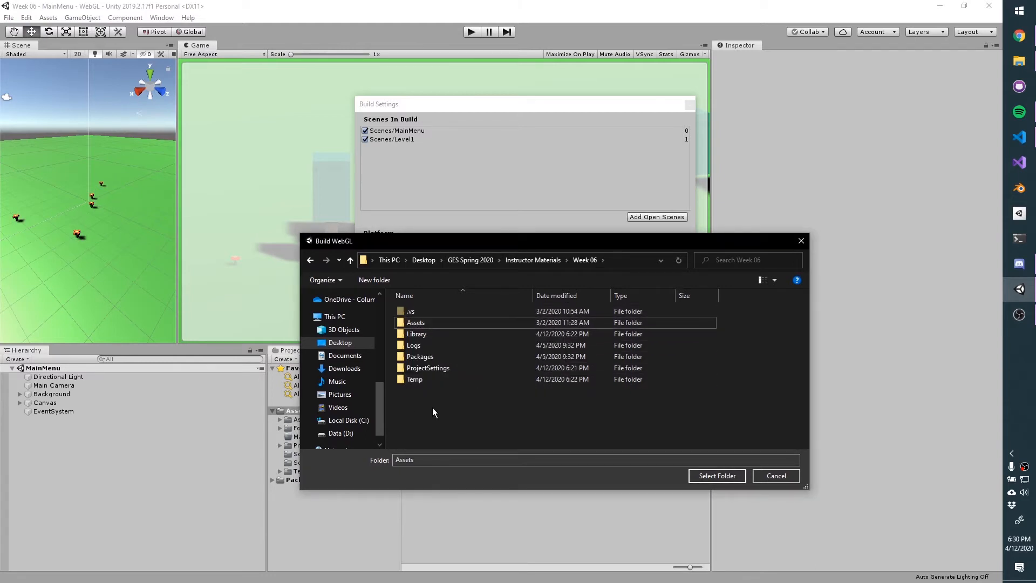
right_click(432, 407)
mouse_move(490, 384)
left_click(600, 385)
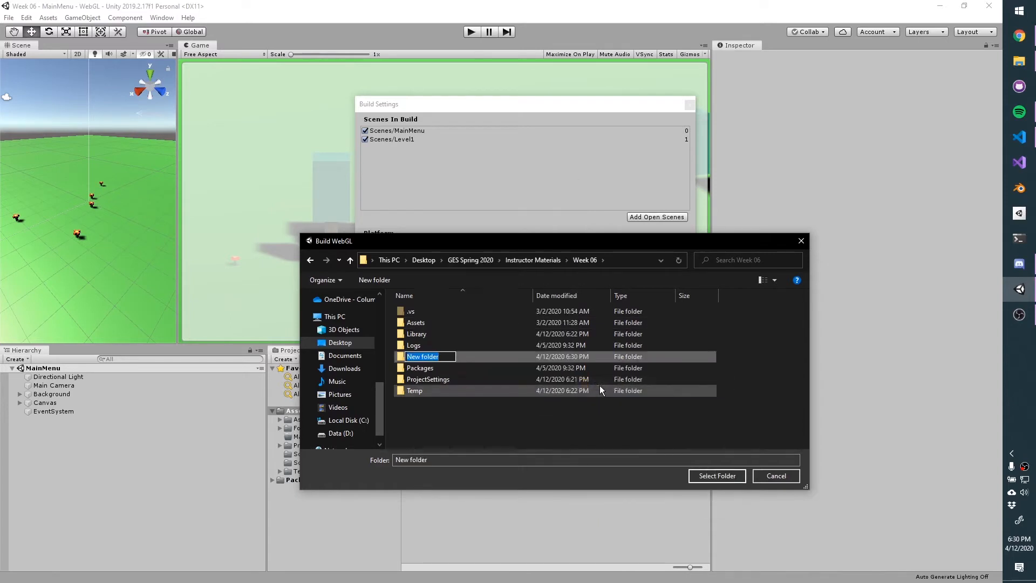
type("Builds")
key("Return")
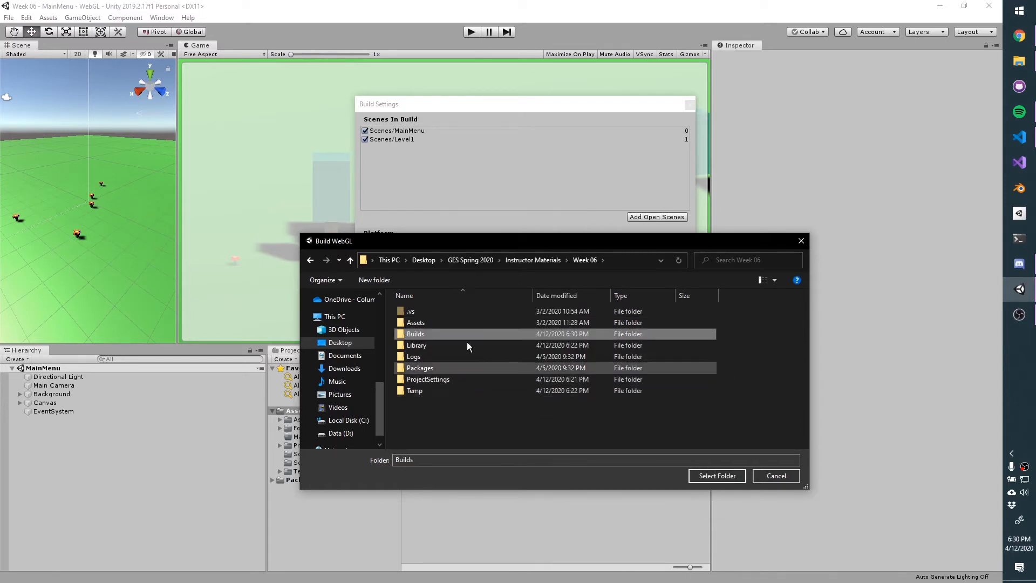
Create a WebGL folder inside Builds and build the game into it
double_click(455, 332)
right_click(465, 369)
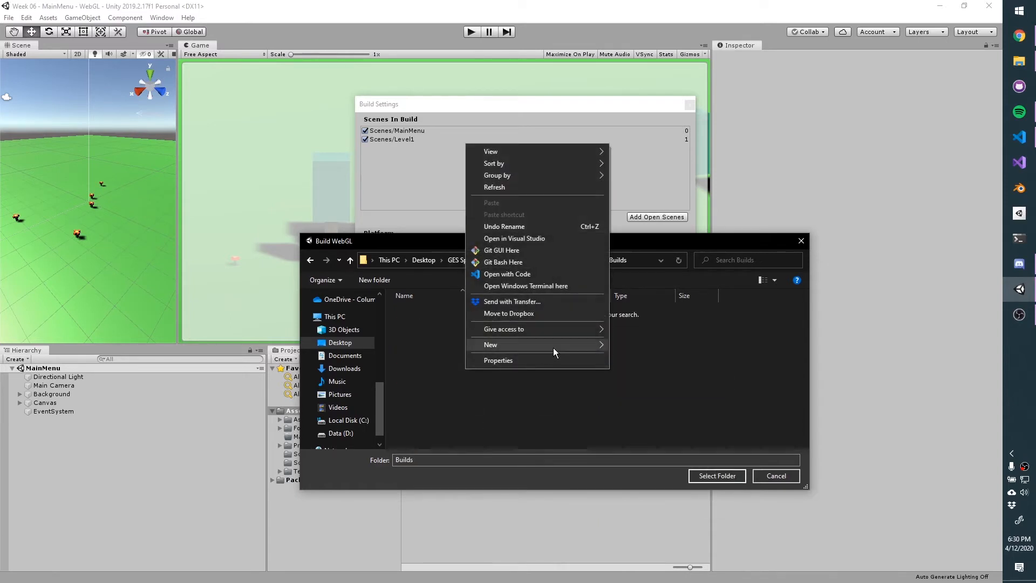
mouse_move(553, 348)
left_click(663, 347)
type("W")
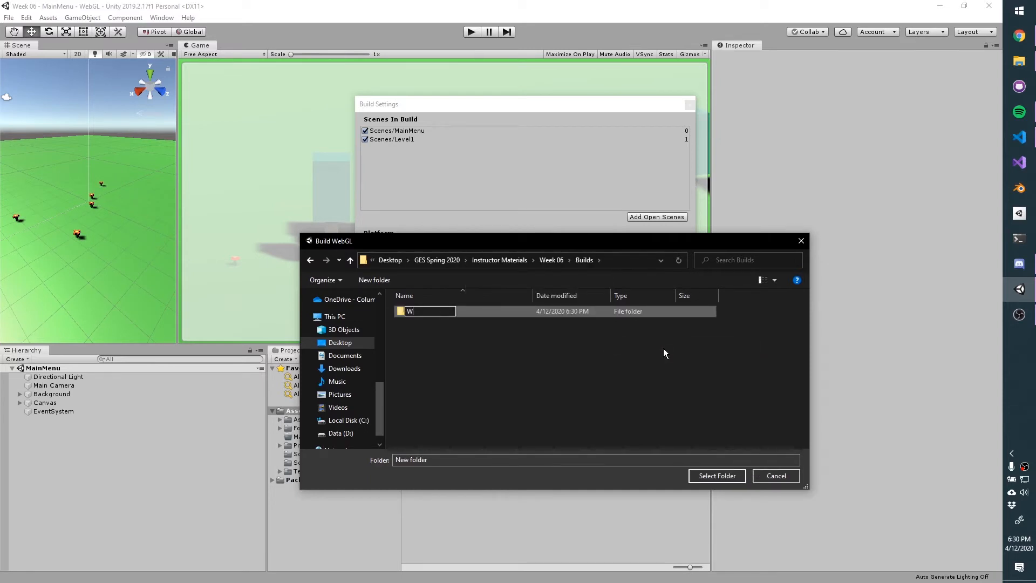
type("ebGL")
key("Return")
left_click(718, 476)
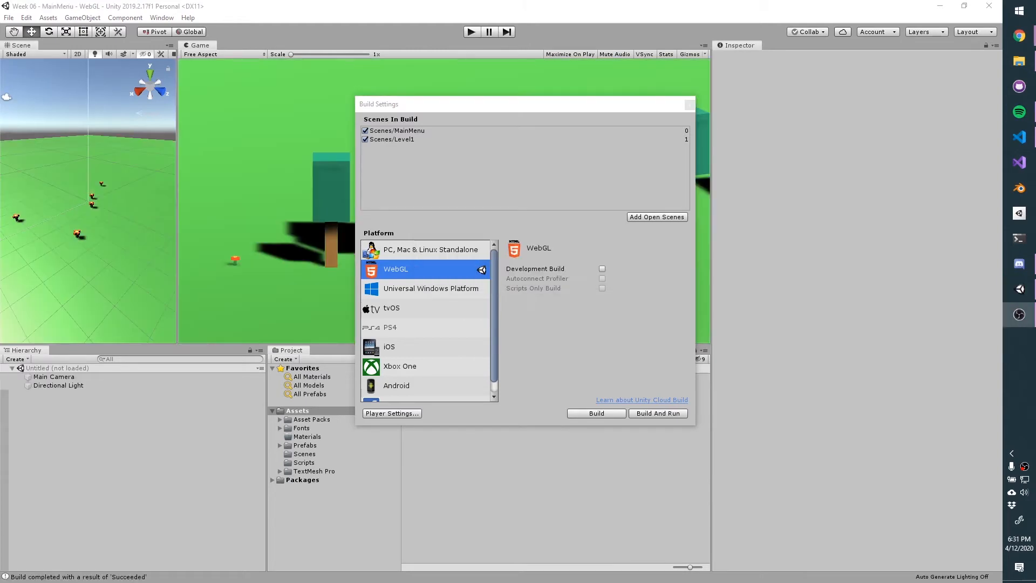
Test the WebGL build in the browser by playing the game in full screen and hitting the flying animals
left_click_drag(637, 582, 425, 1)
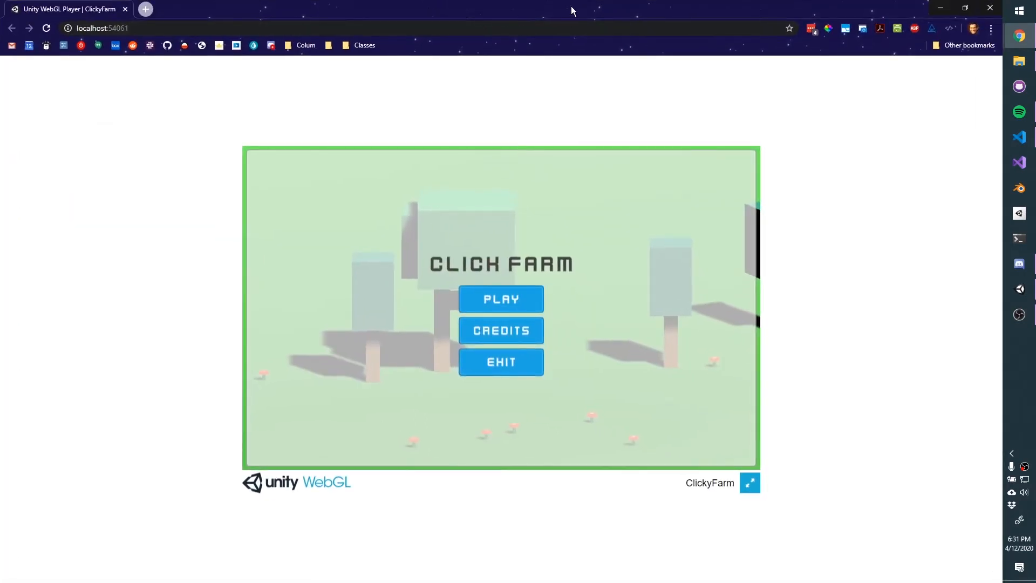
left_click(122, 28)
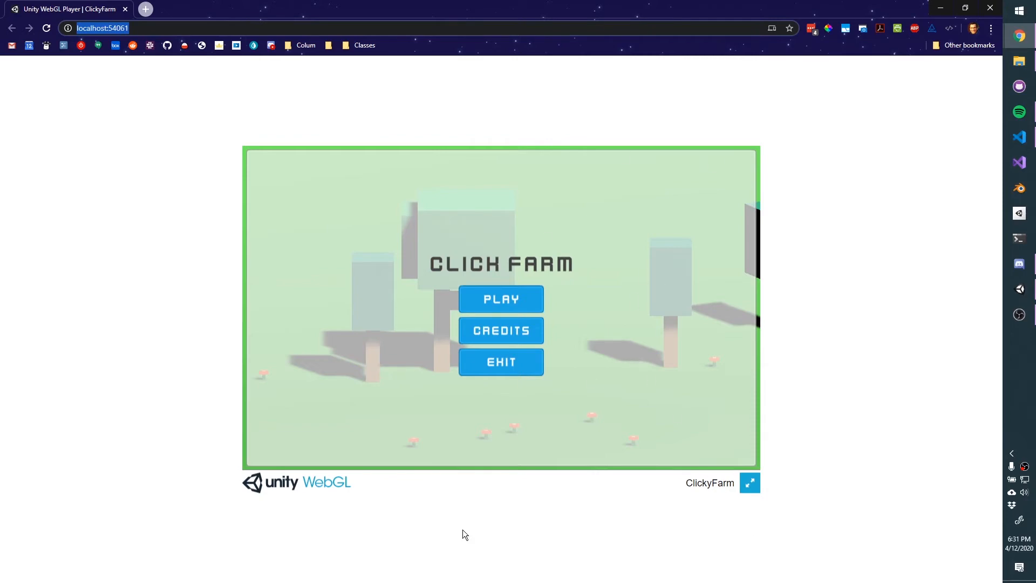
left_click(748, 484)
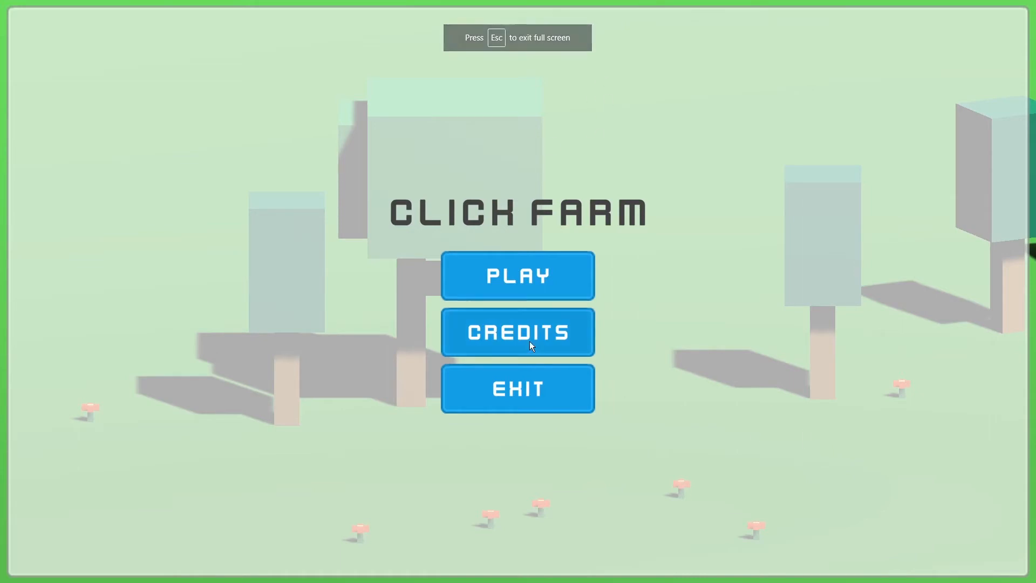
left_click(497, 283)
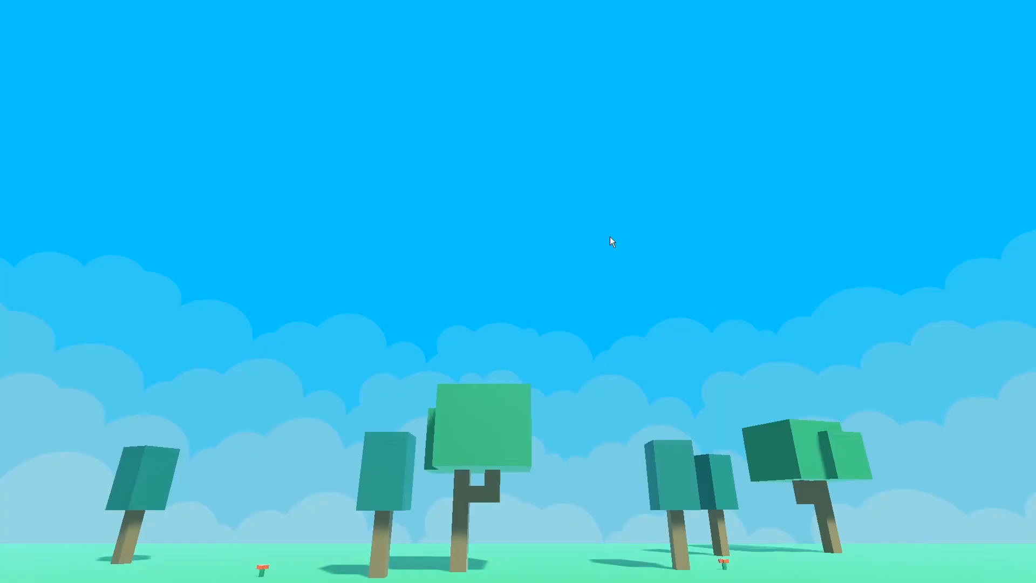
left_click(578, 54)
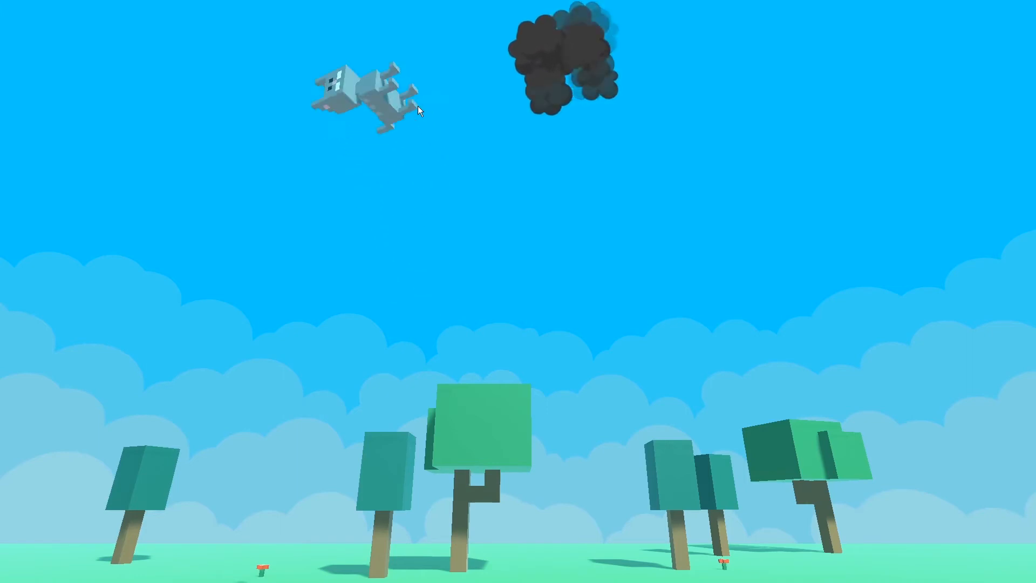
left_click(415, 107)
left_click(249, 136)
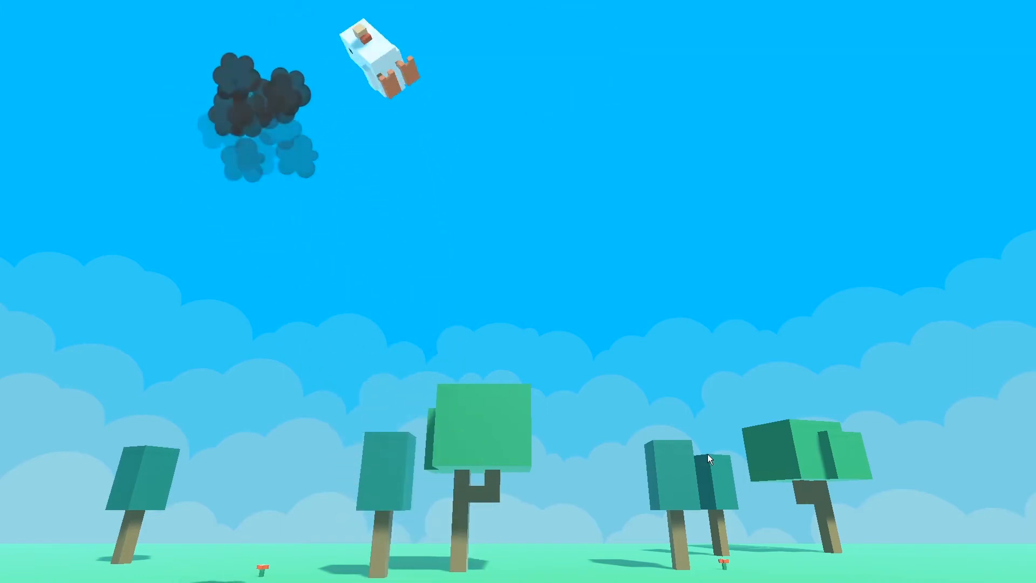
key("Escape")
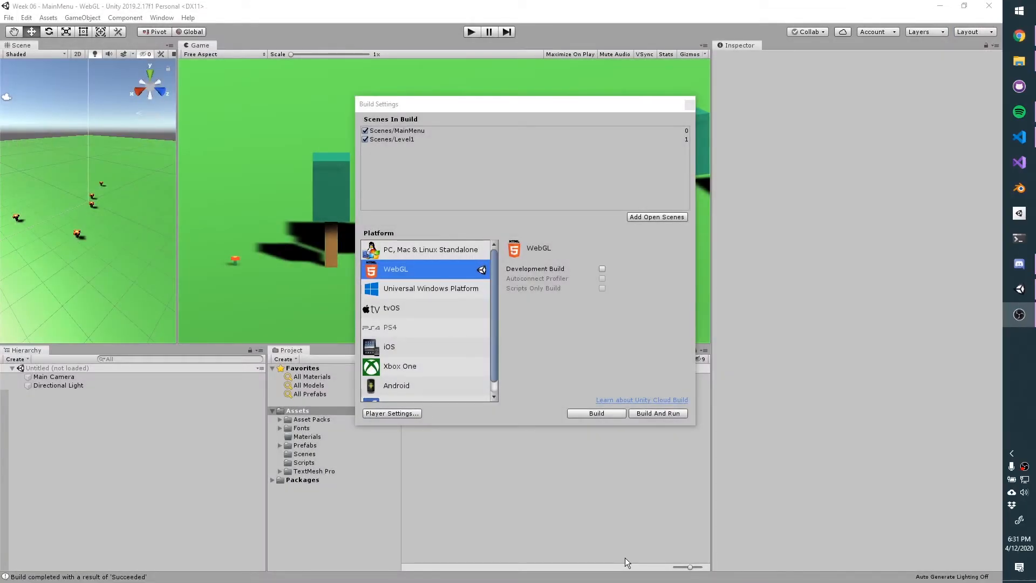
Open the Player settings from the build settings and arrange the two windows side by side
left_click(398, 414)
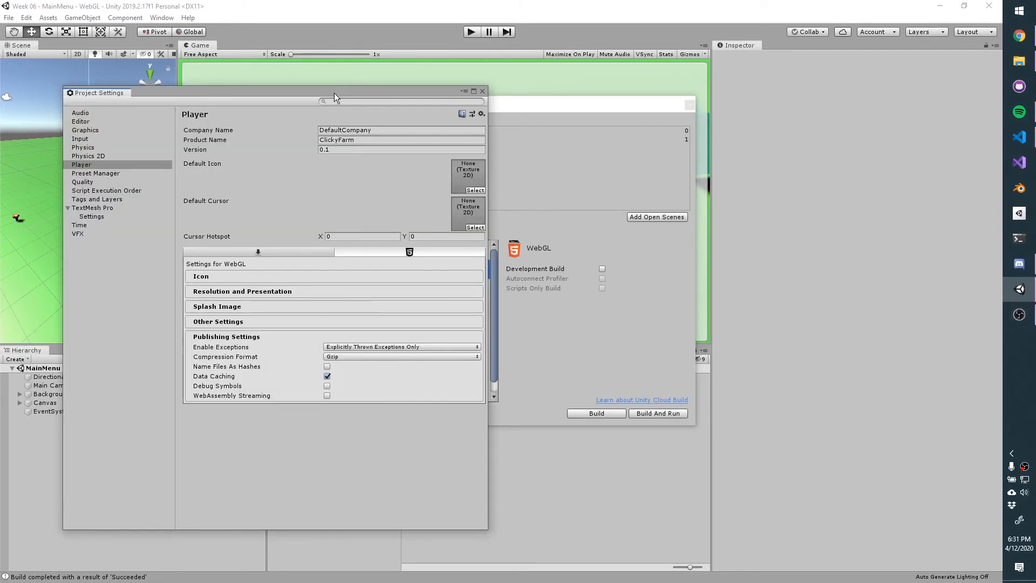
left_click_drag(335, 93, 799, 83)
left_click_drag(486, 105, 265, 98)
left_click_drag(732, 86, 648, 78)
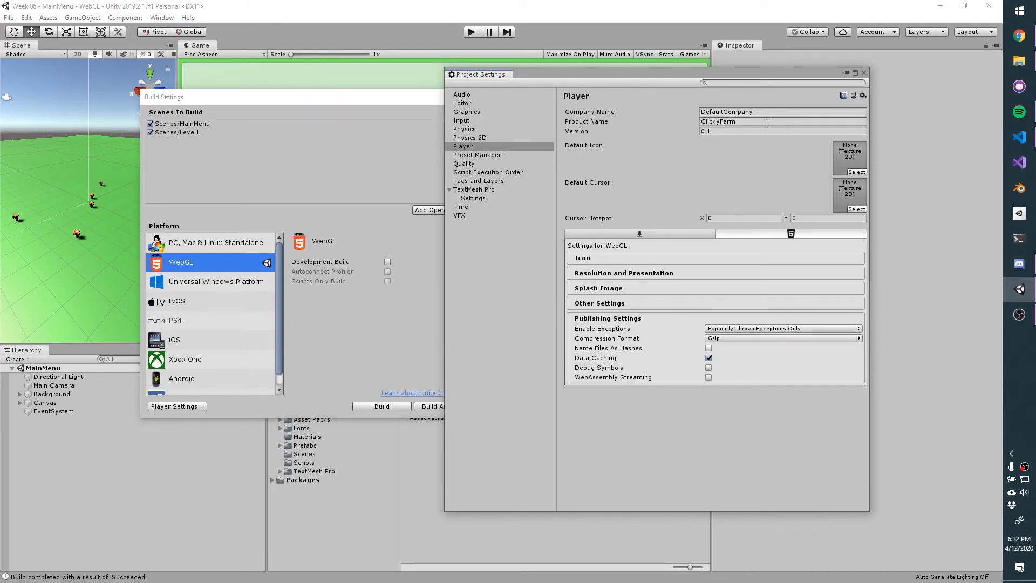
Examine the product name and the WebGL Icon, Resolution and Presentation, Splash Image and Other Settings sections of the Player settings
left_click(682, 122)
left_click(623, 258)
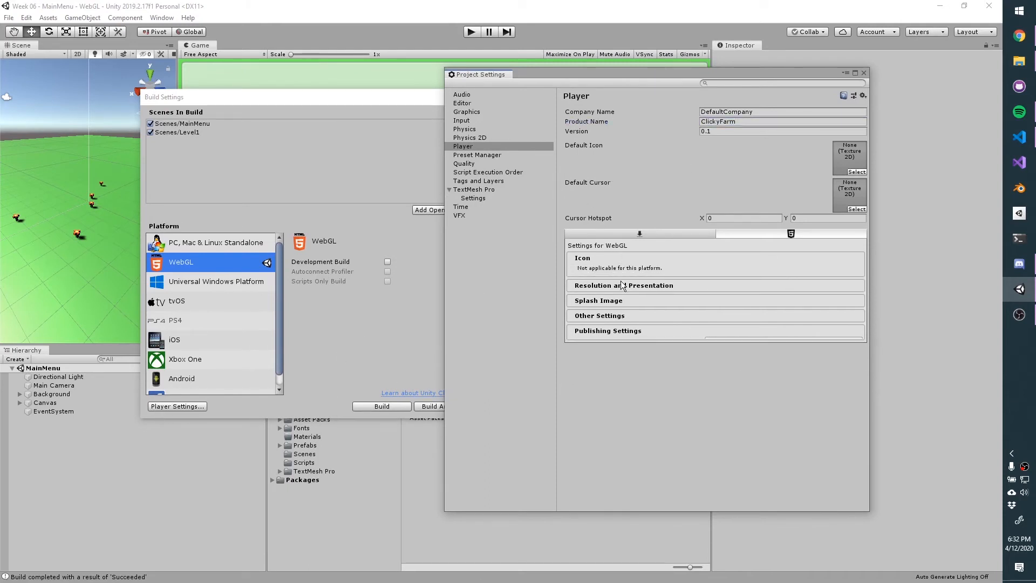
left_click(629, 285)
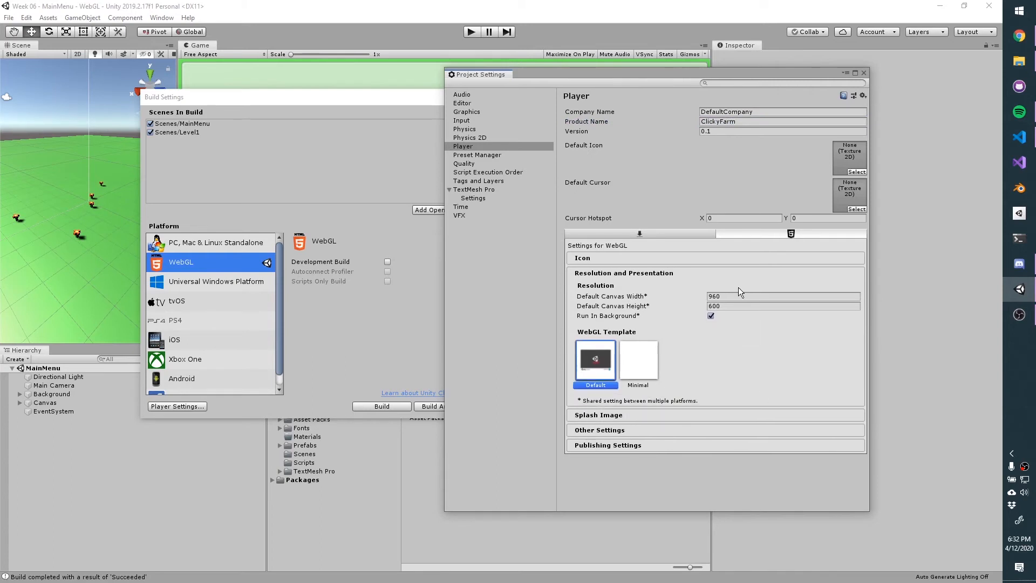
left_click(694, 298)
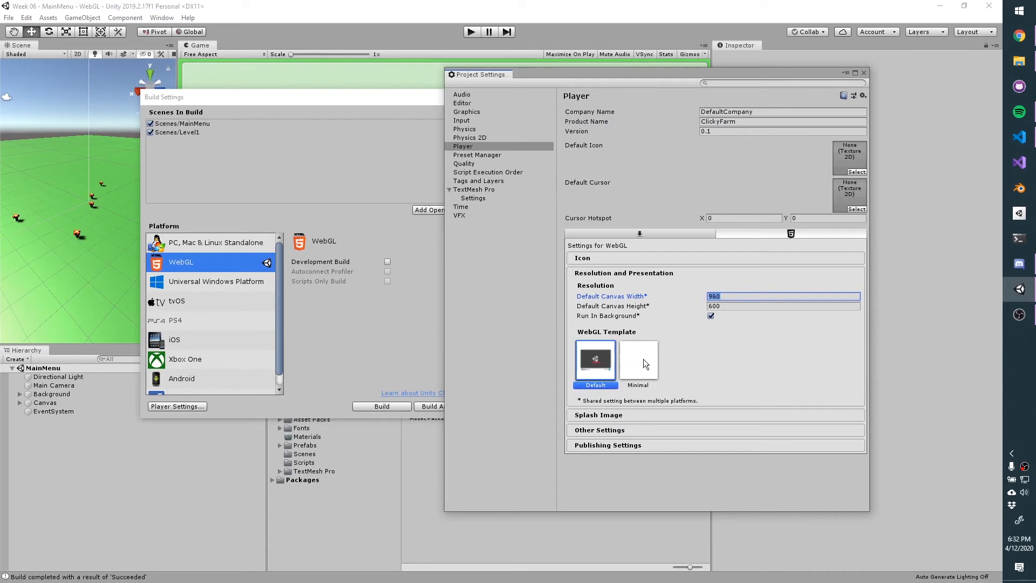
left_click(652, 415)
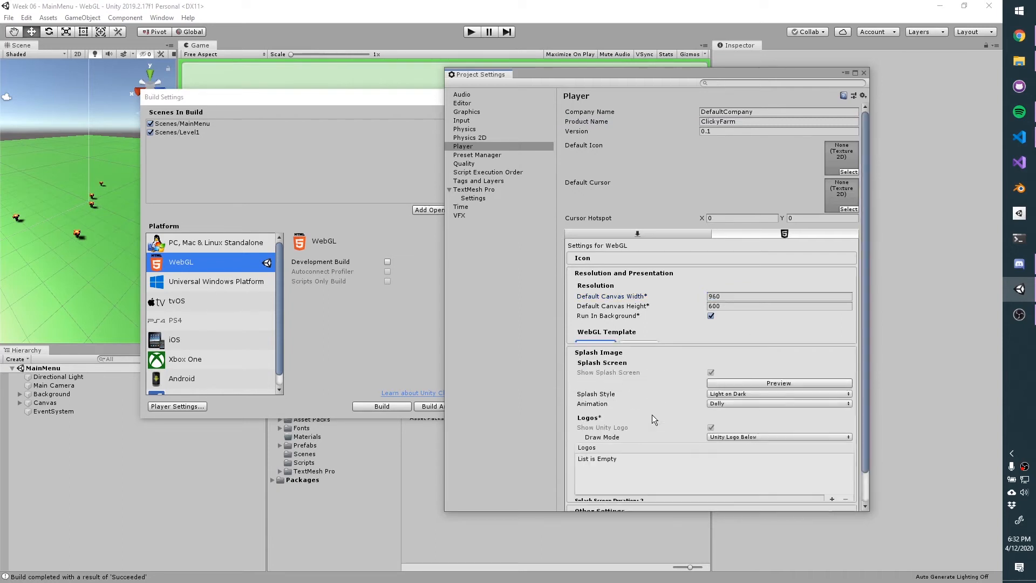
scroll(709, 407, "down", 5)
left_click(636, 479)
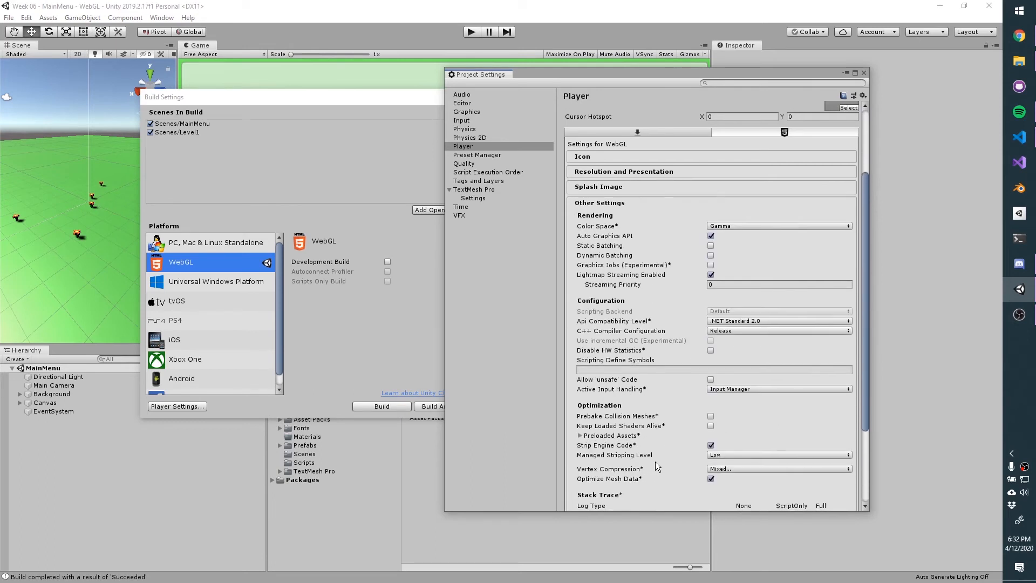
scroll(691, 440, "down", 7)
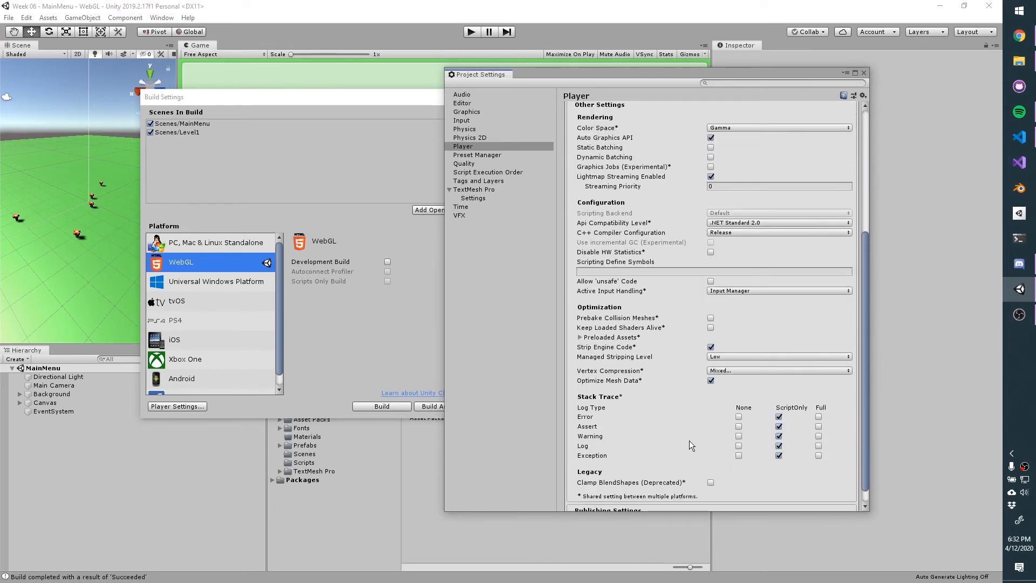
Review the WebGL Publishing Settings, close the Project Settings and move the Build Settings window clear of the main menu preview
scroll(689, 439, "down", 1)
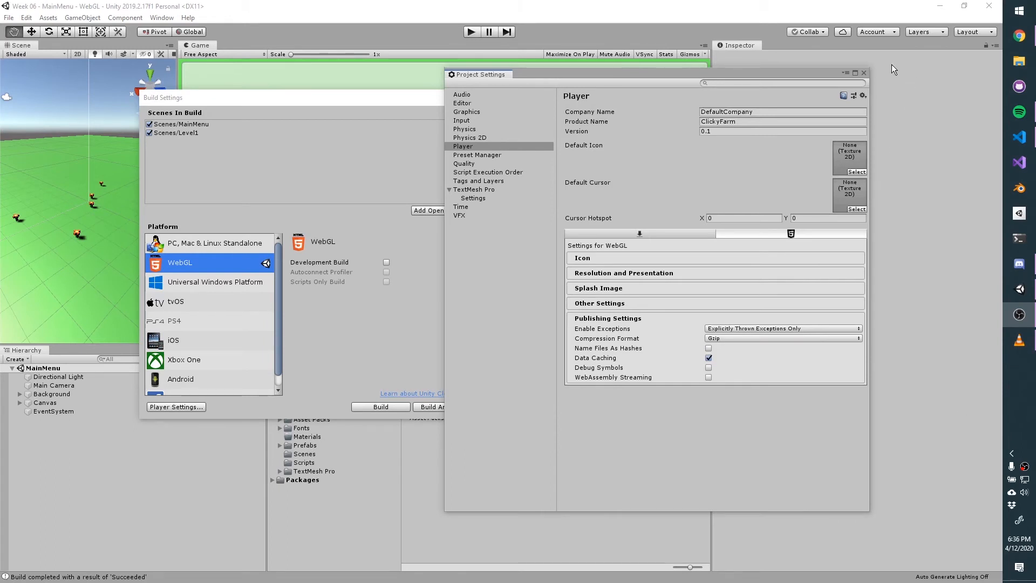
left_click(864, 75)
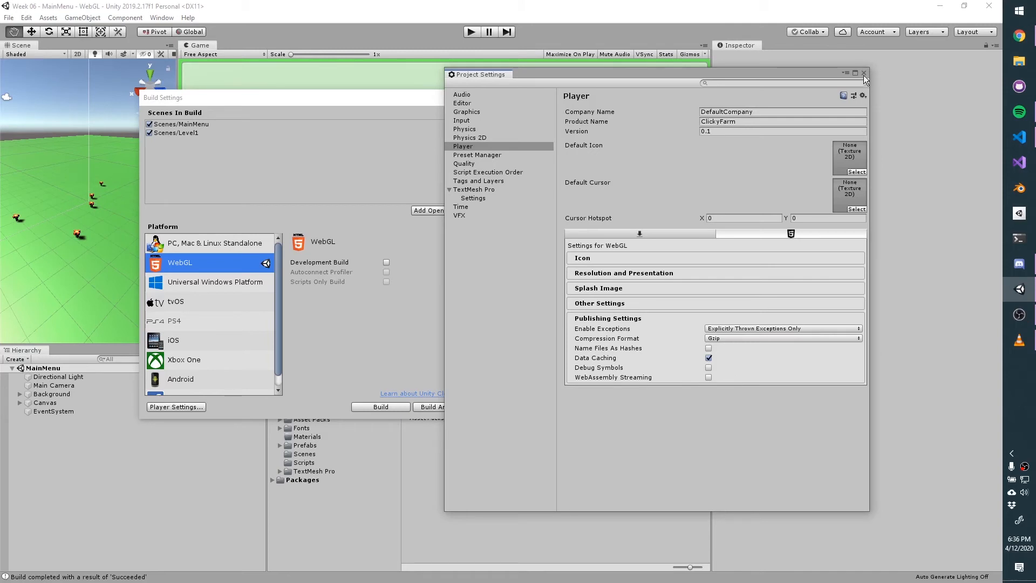
left_click(864, 73)
left_click_drag(410, 102, 876, 60)
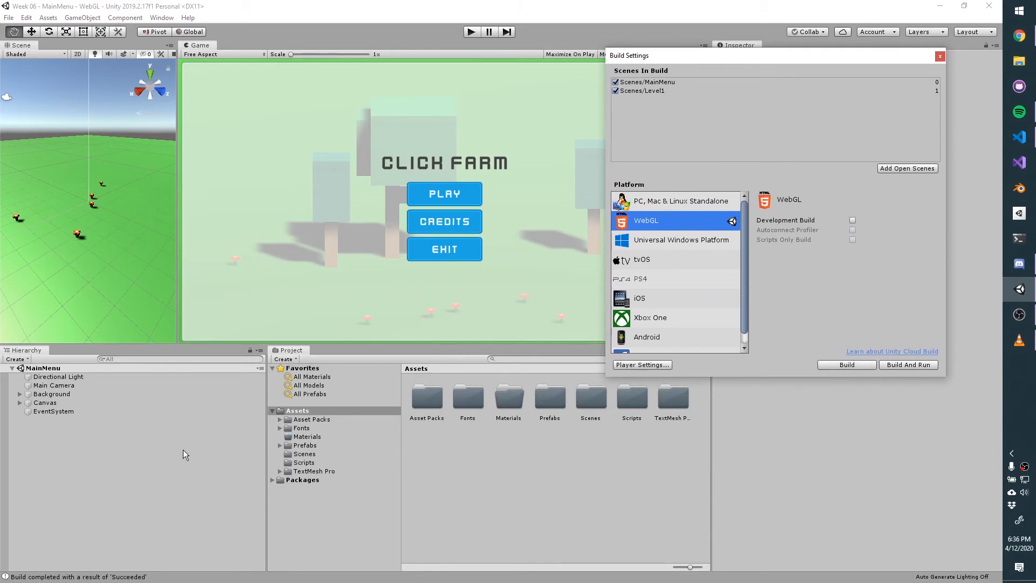
Show the project's Assets folder in File Explorer, open Builds/WebGL and select the Build and TemplateData folders and index.html
right_click(304, 411)
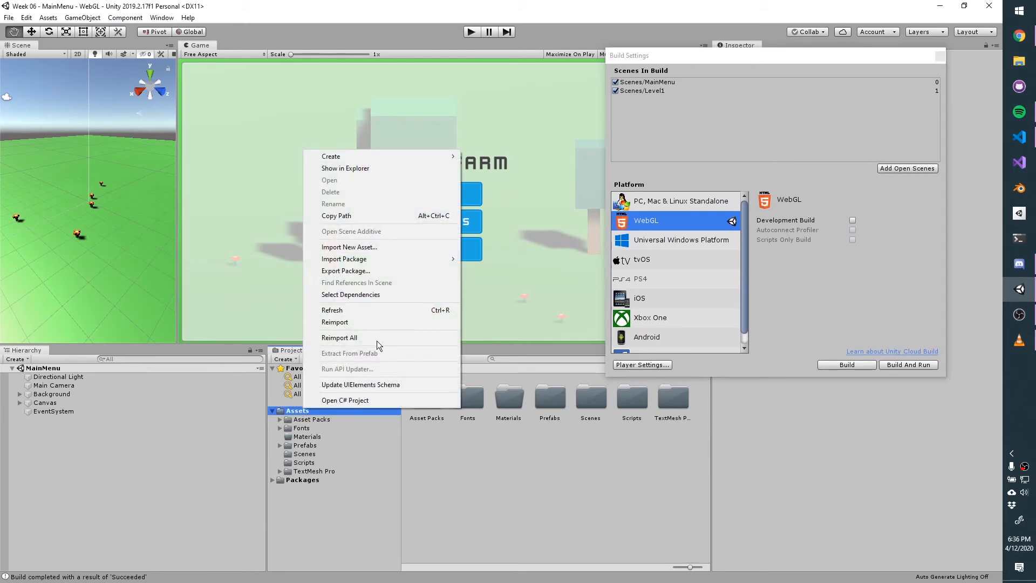
left_click(368, 168)
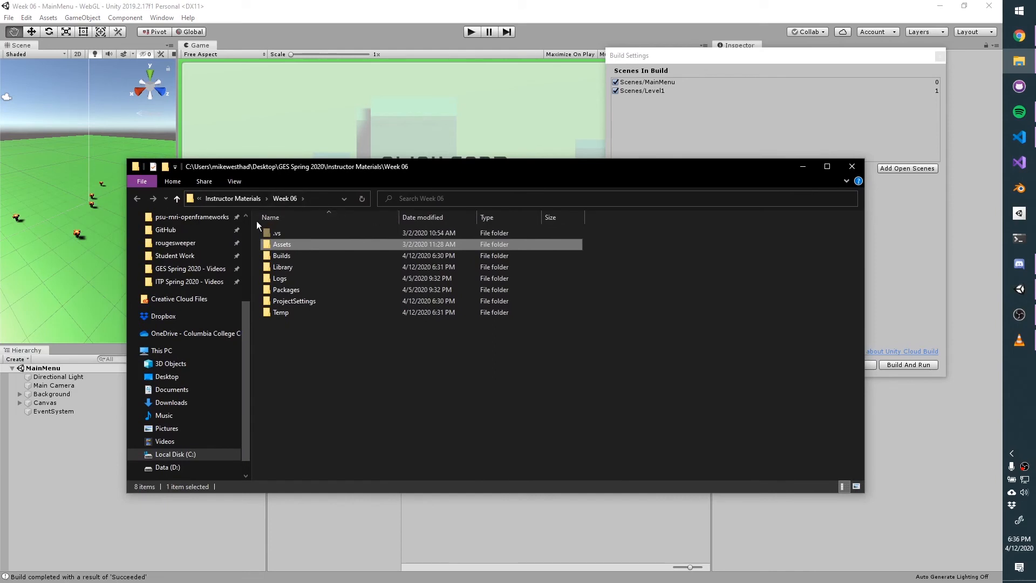
double_click(282, 255)
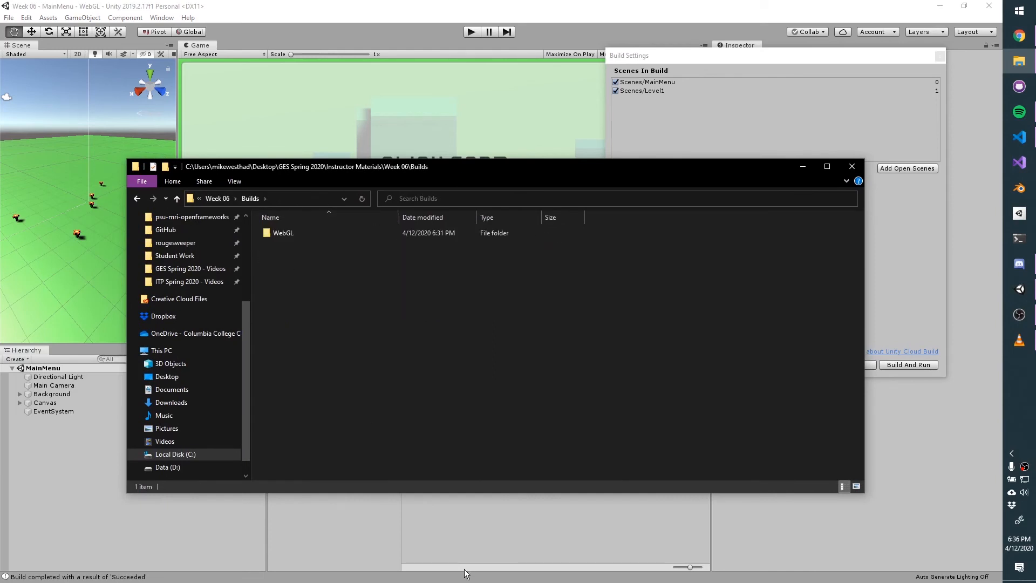
double_click(290, 241)
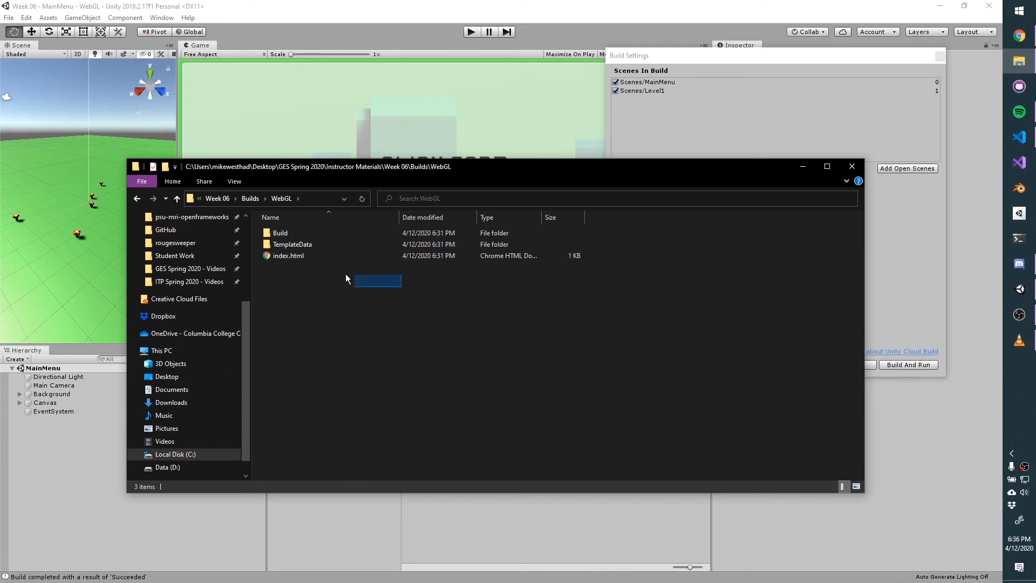
left_click_drag(345, 274, 284, 255)
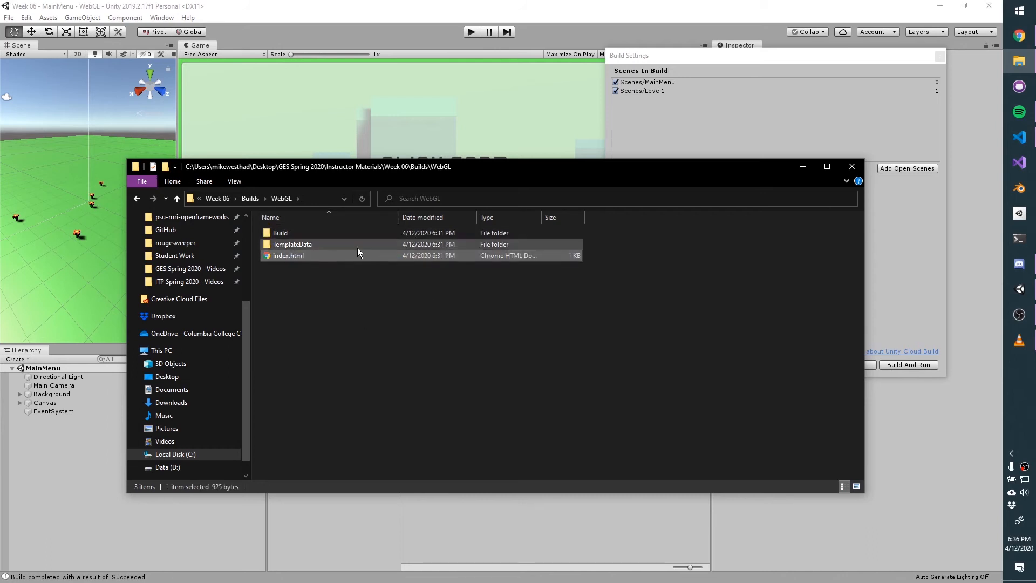
left_click_drag(588, 282, 268, 218)
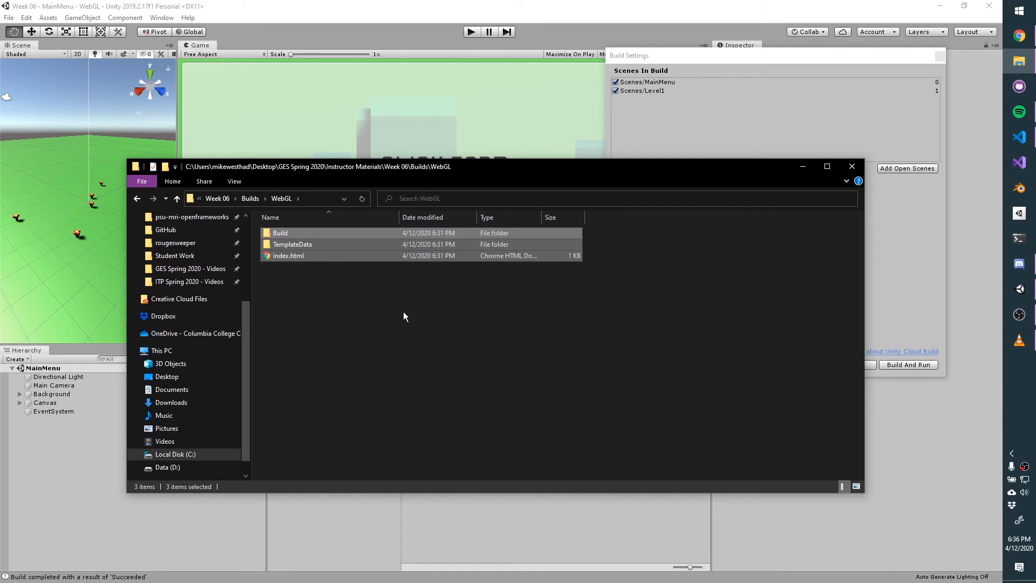
Try running index.html from the WebGL folder directly in the browser, highlight its local file address, and return to Unity
left_click(299, 254)
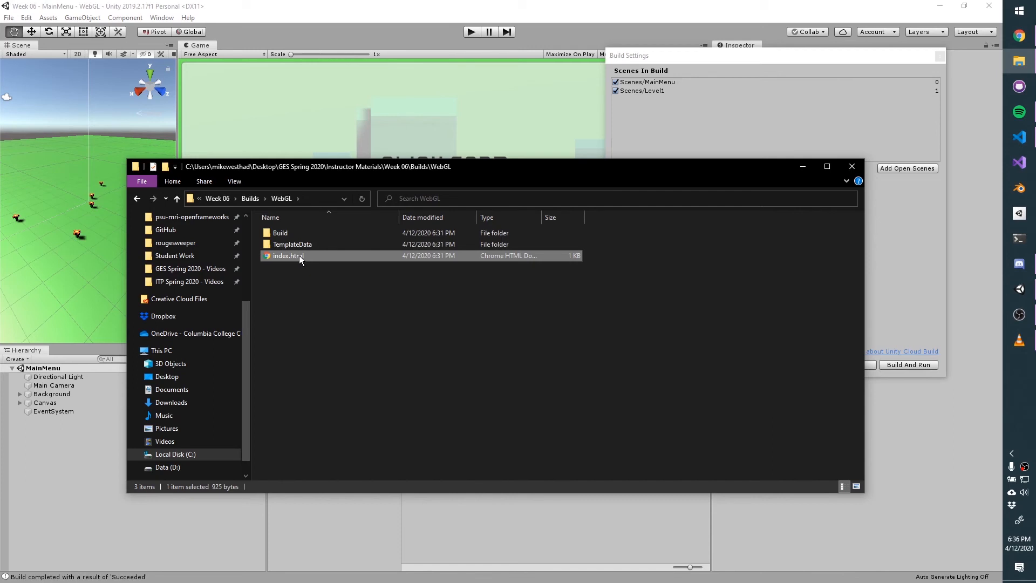
double_click(299, 254)
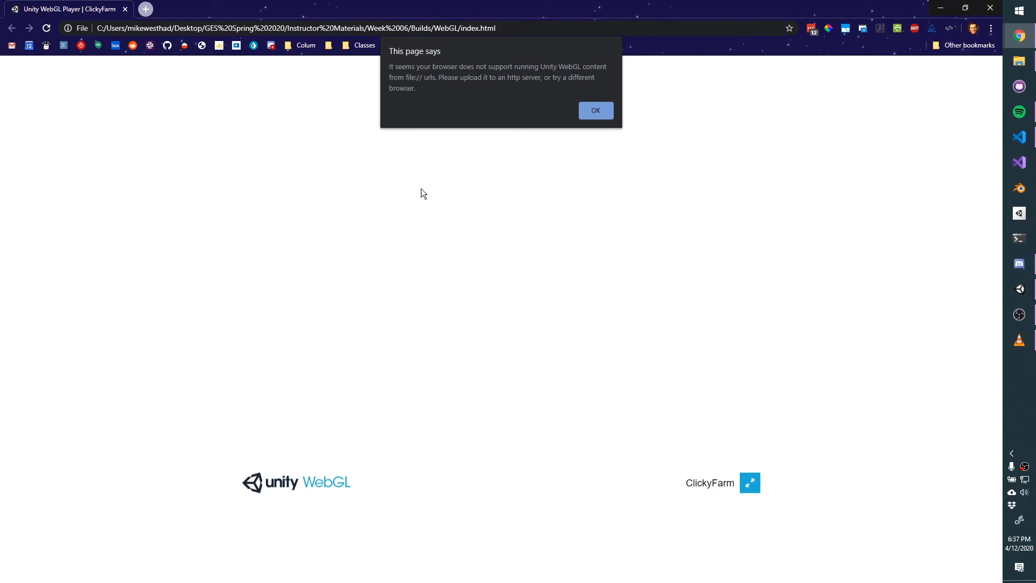
left_click_drag(97, 28, 516, 13)
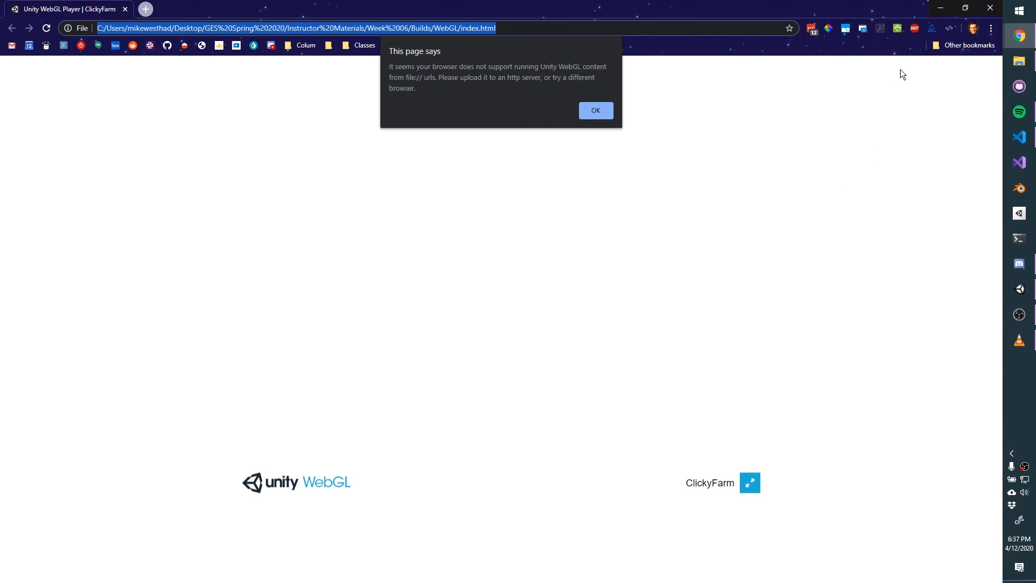
left_click(990, 8)
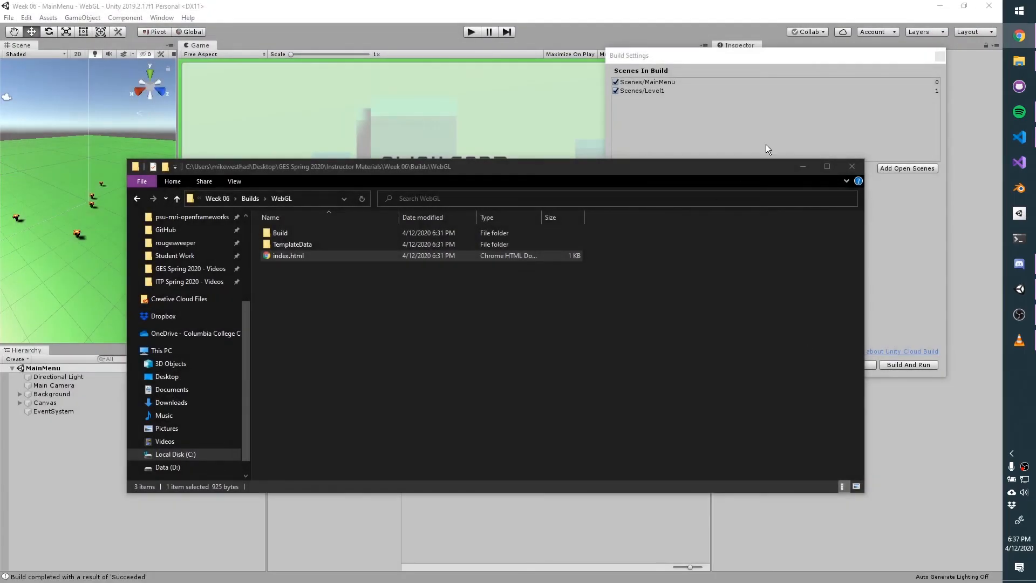
left_click(852, 166)
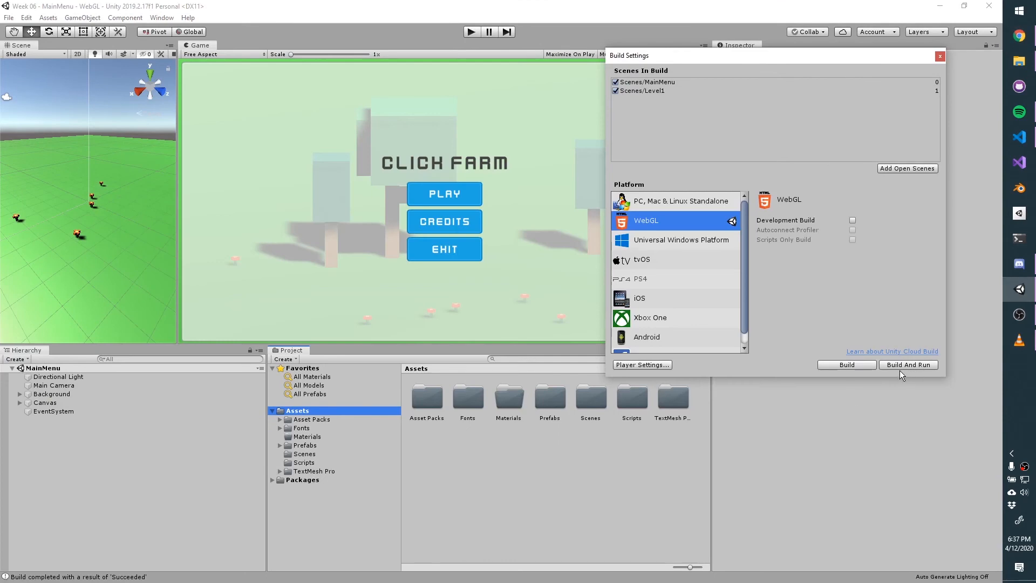
Switch back to the WebGL folder in File Explorer, select all its build files, and go up to the parent Builds folder
key("alt+Tab")
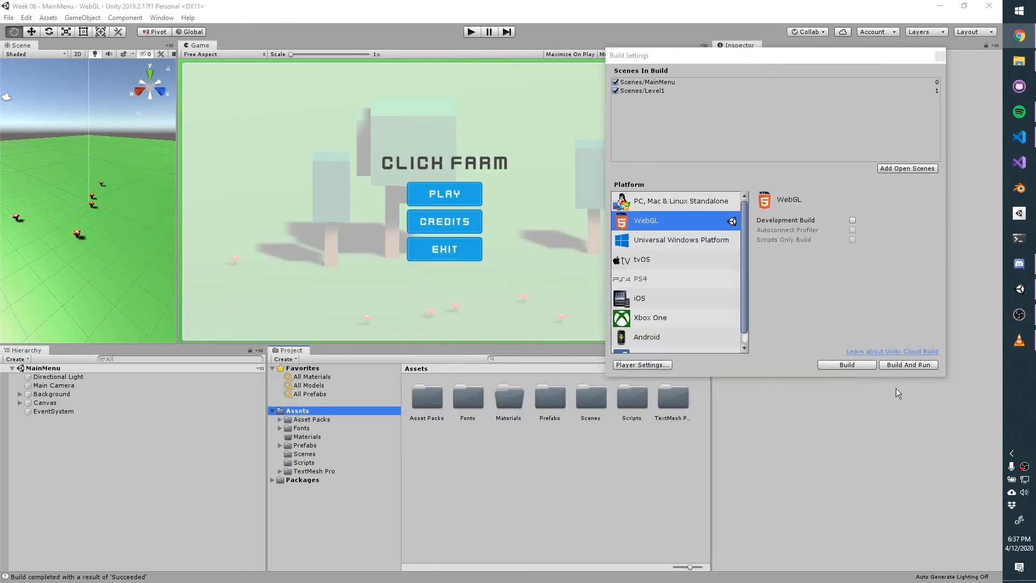
key("alt+Tab")
key("alt+Tab")
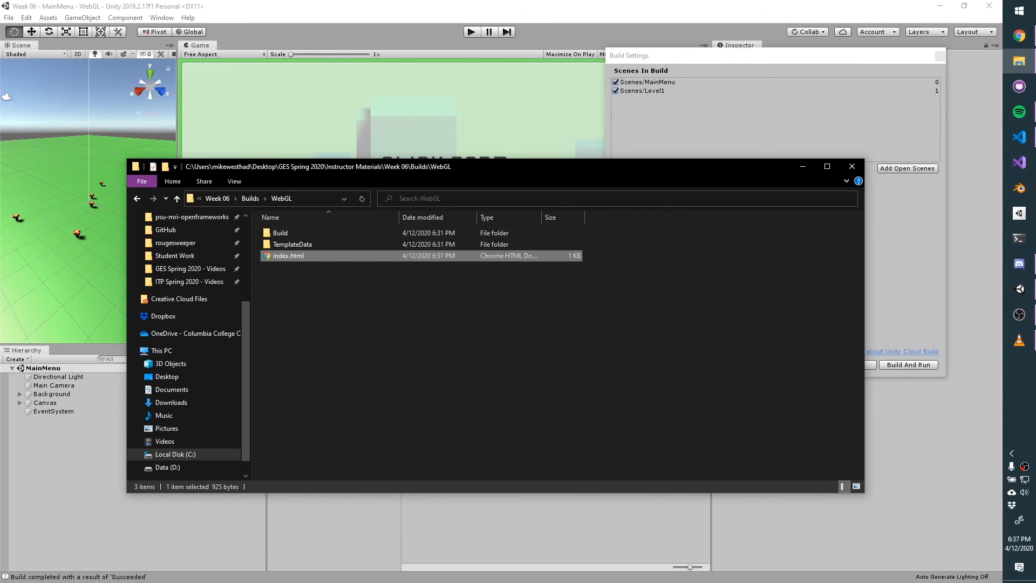
left_click(412, 351)
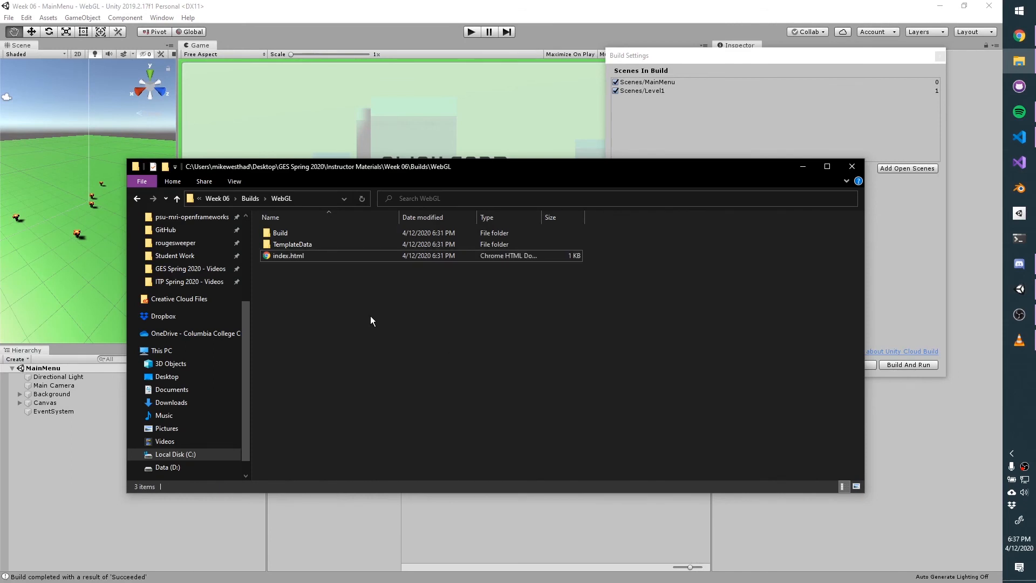
left_click_drag(518, 316, 270, 222)
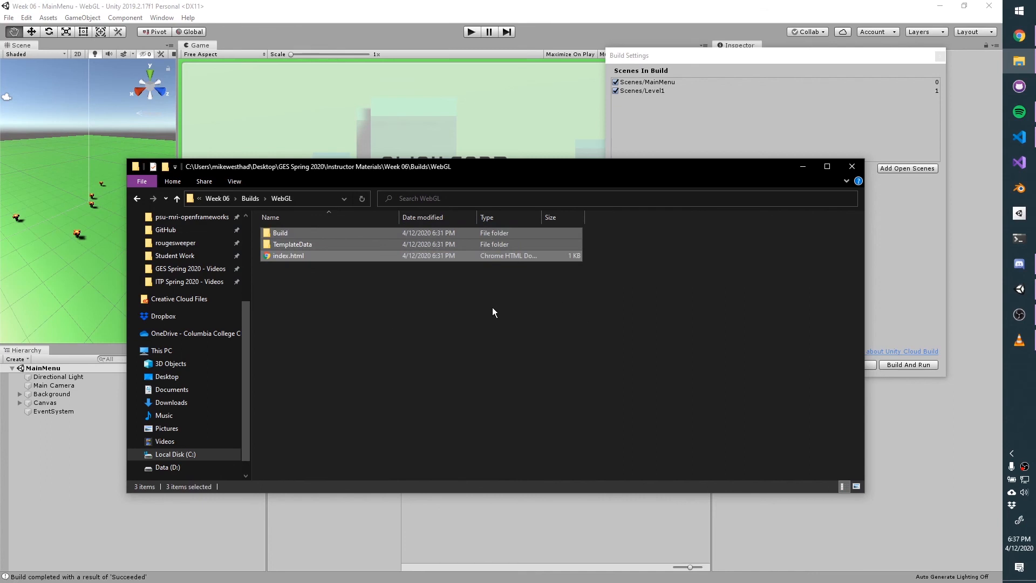
left_click(249, 198)
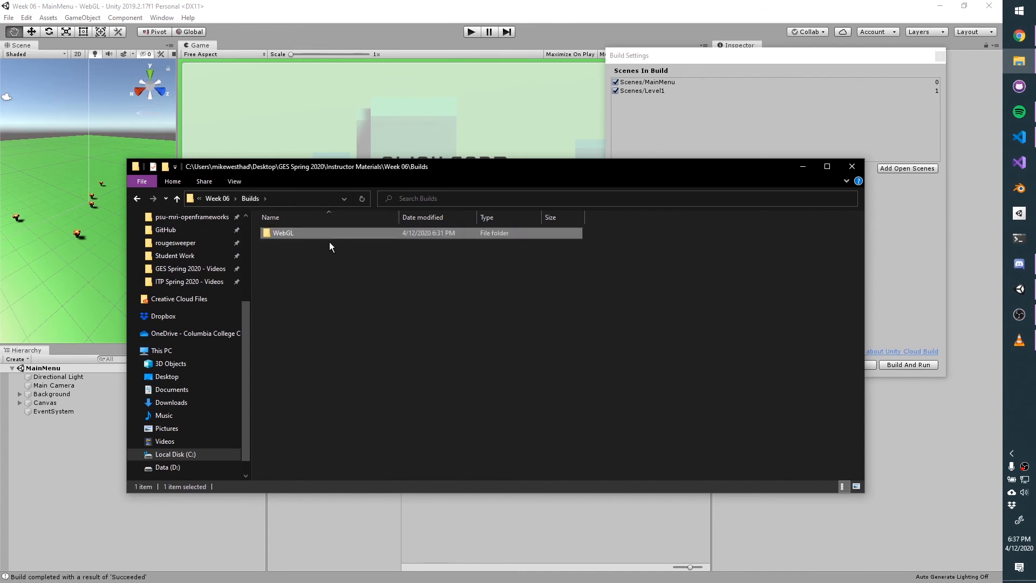